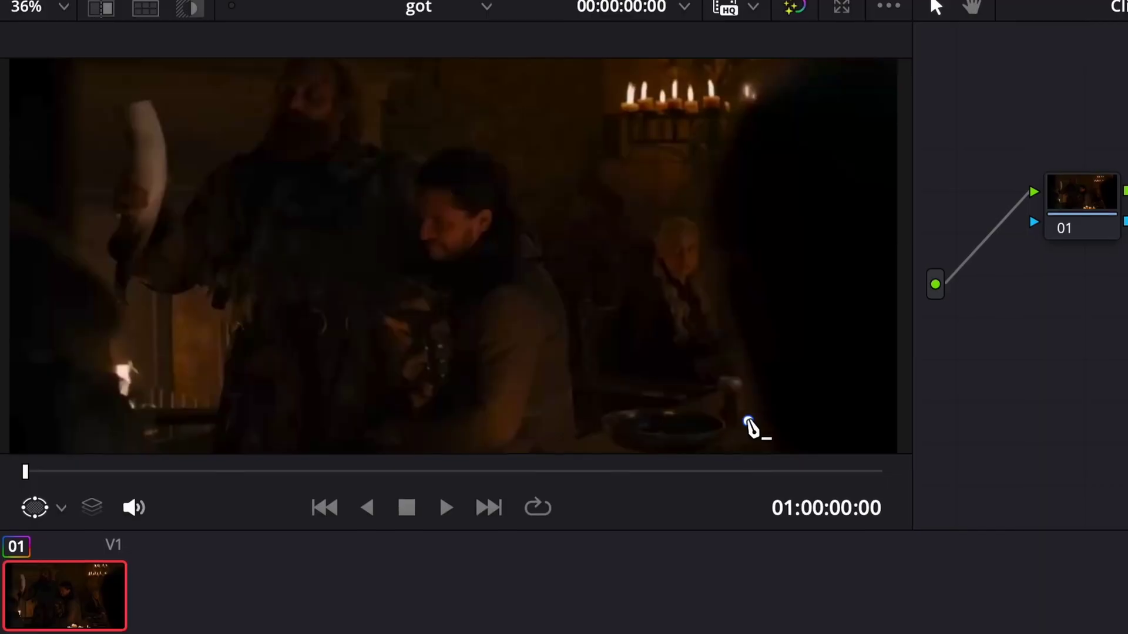
Draw a closed polygon Power Window mask around the stray bottle.
left_click(759, 408)
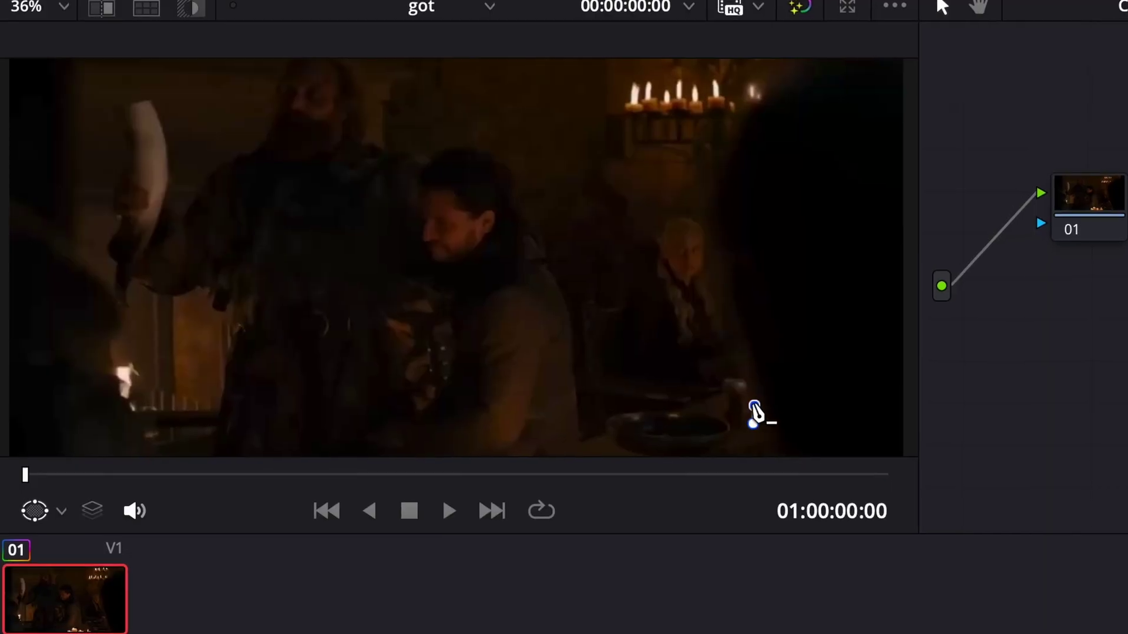
left_click(755, 385)
left_click(734, 374)
left_click(727, 384)
left_click(727, 405)
left_click(738, 440)
left_click(759, 444)
left_click(778, 454)
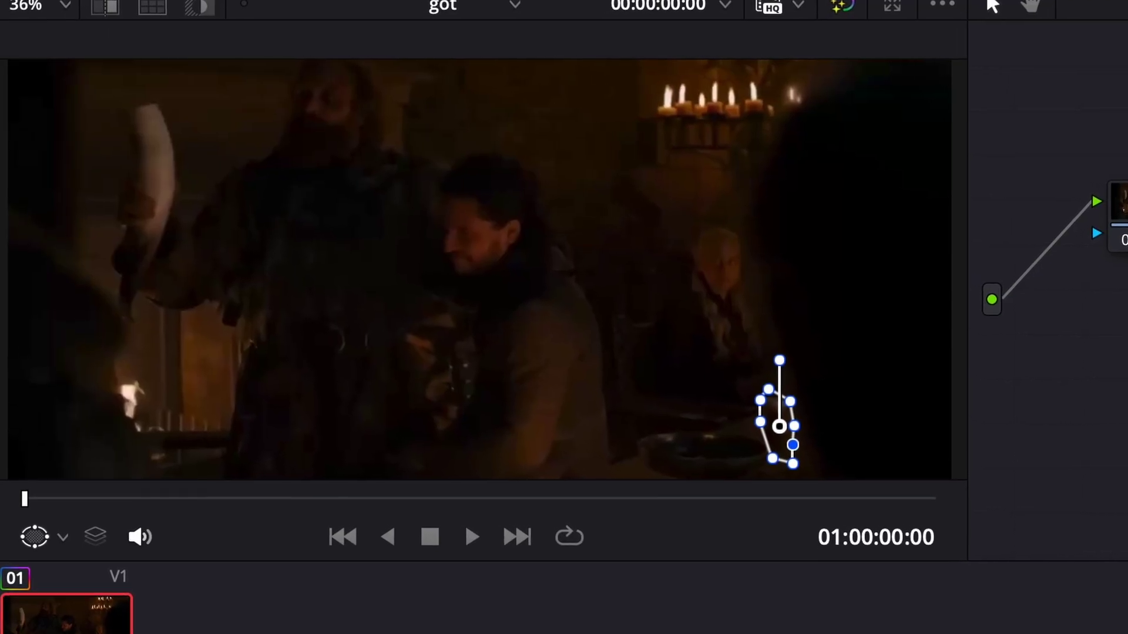
Track the bottle mask forward and apply the Object Removal effect to node 02.
key("ctrl+t")
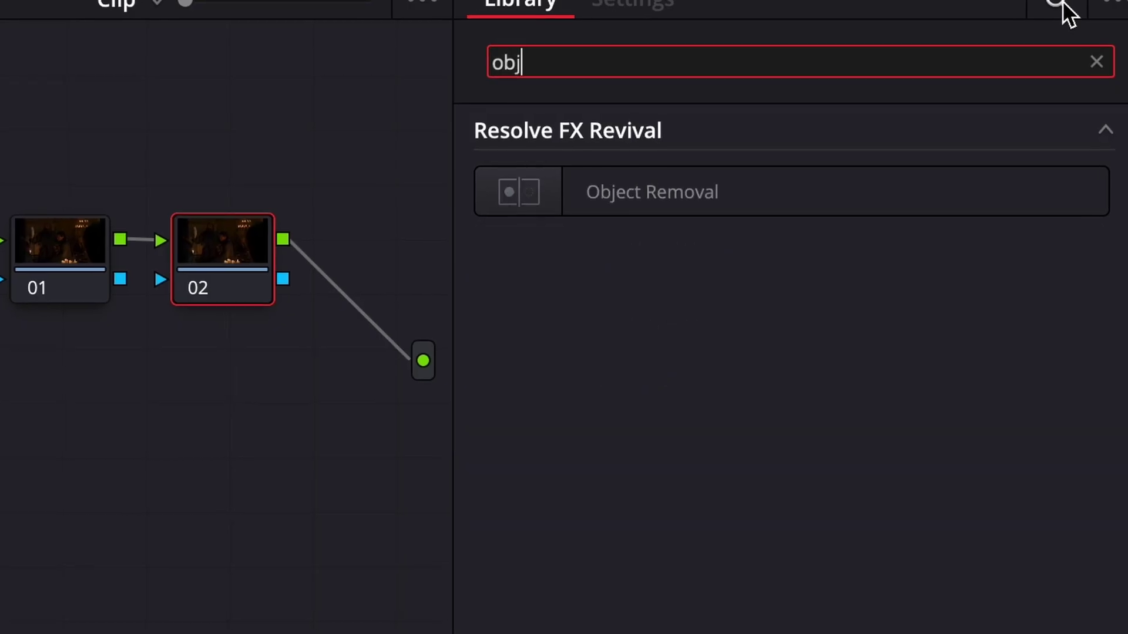
left_click(781, 190)
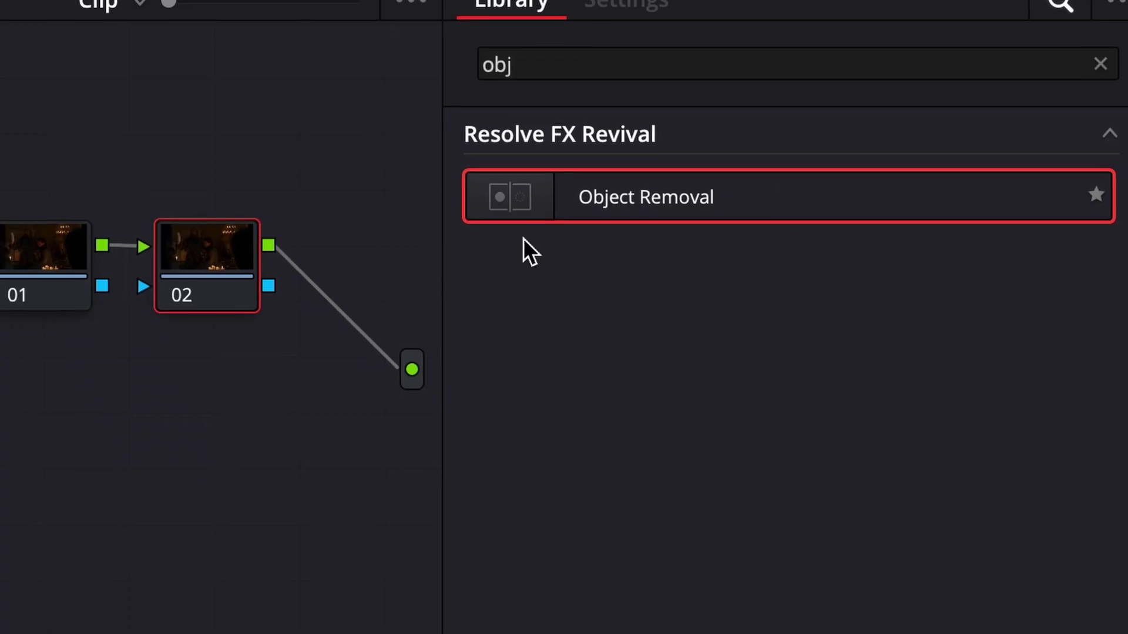
left_click_drag(619, 200, 198, 268)
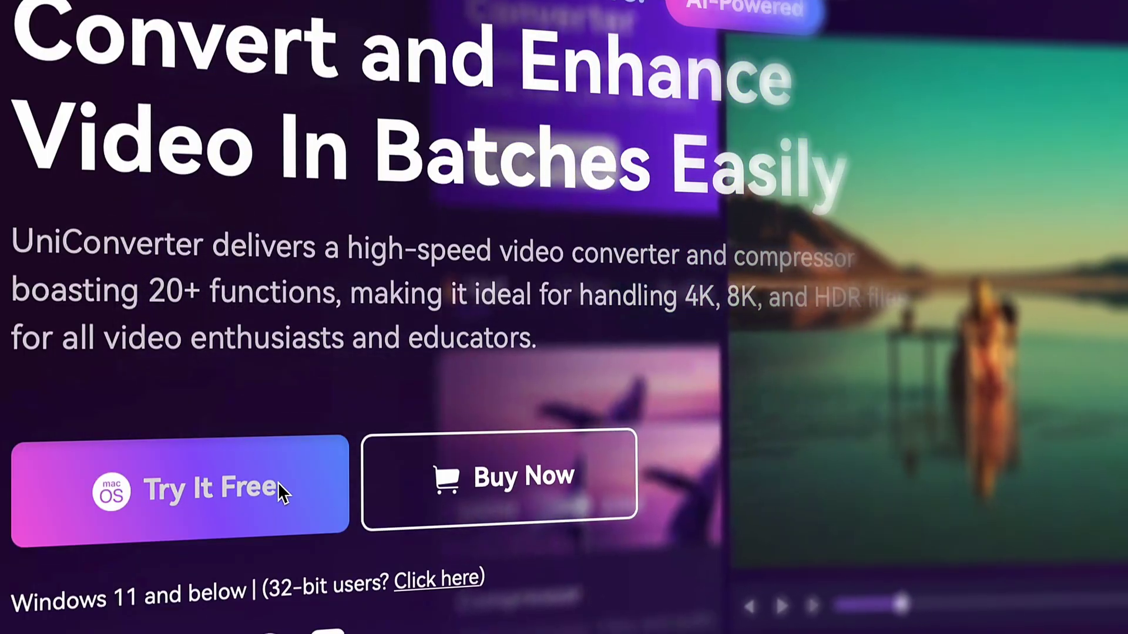
Download the free UniConverter trial from the website.
left_click(294, 488)
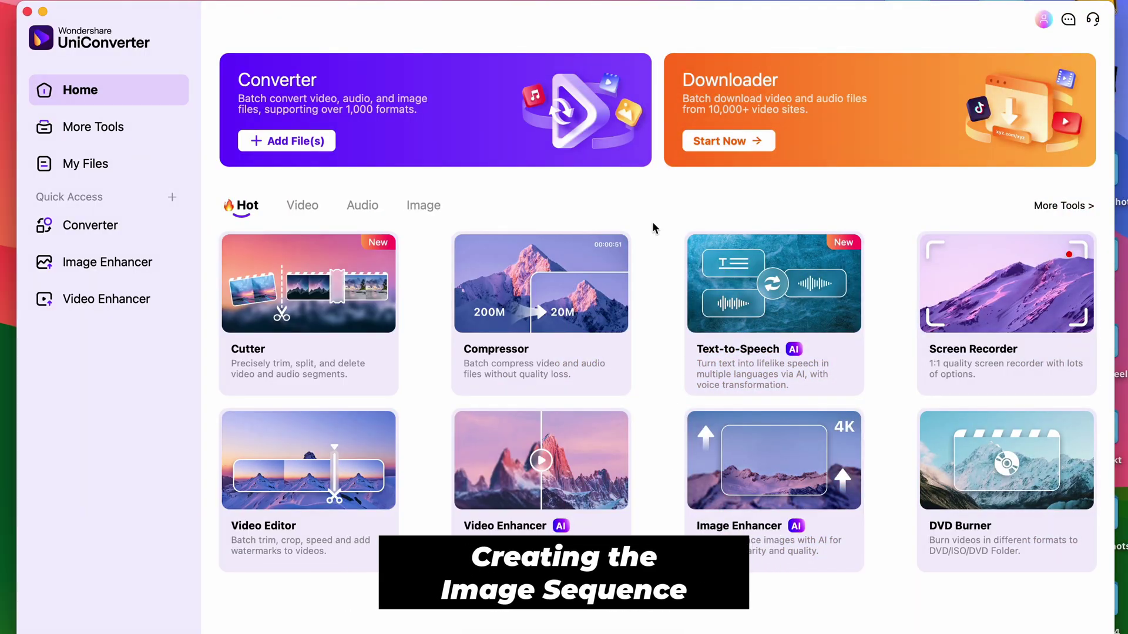
Load the Game of Thrones mp4 into the Converter.
left_click(443, 114)
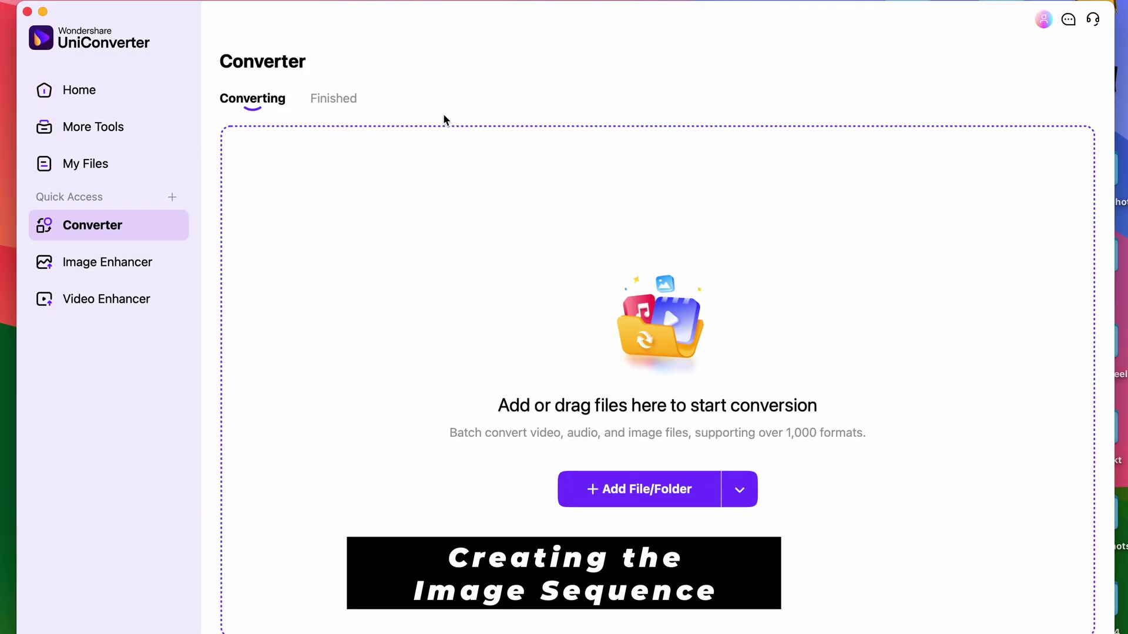
left_click(605, 489)
left_click(828, 484)
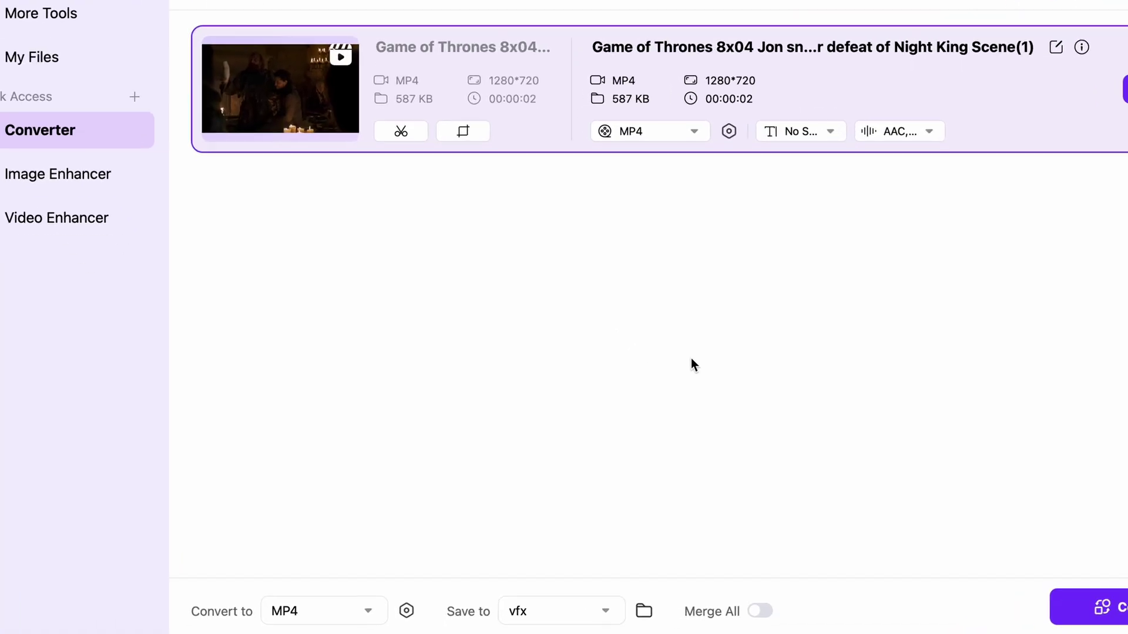
Convert the clip to an Image > PNG Image Sequence.
left_click(760, 12)
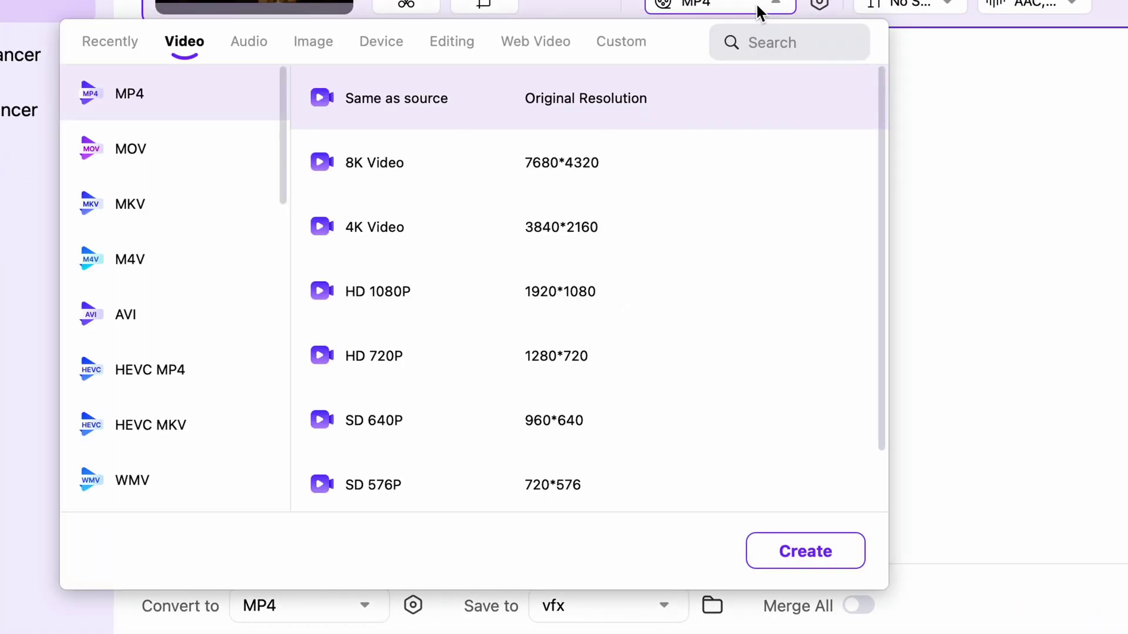
left_click(326, 43)
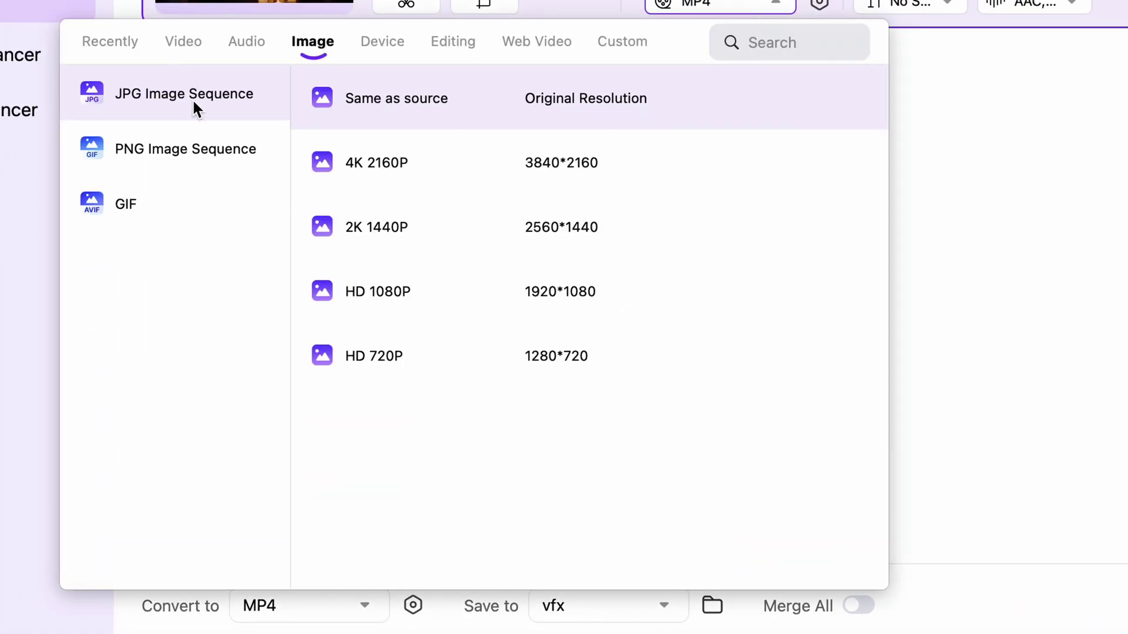
left_click(163, 156)
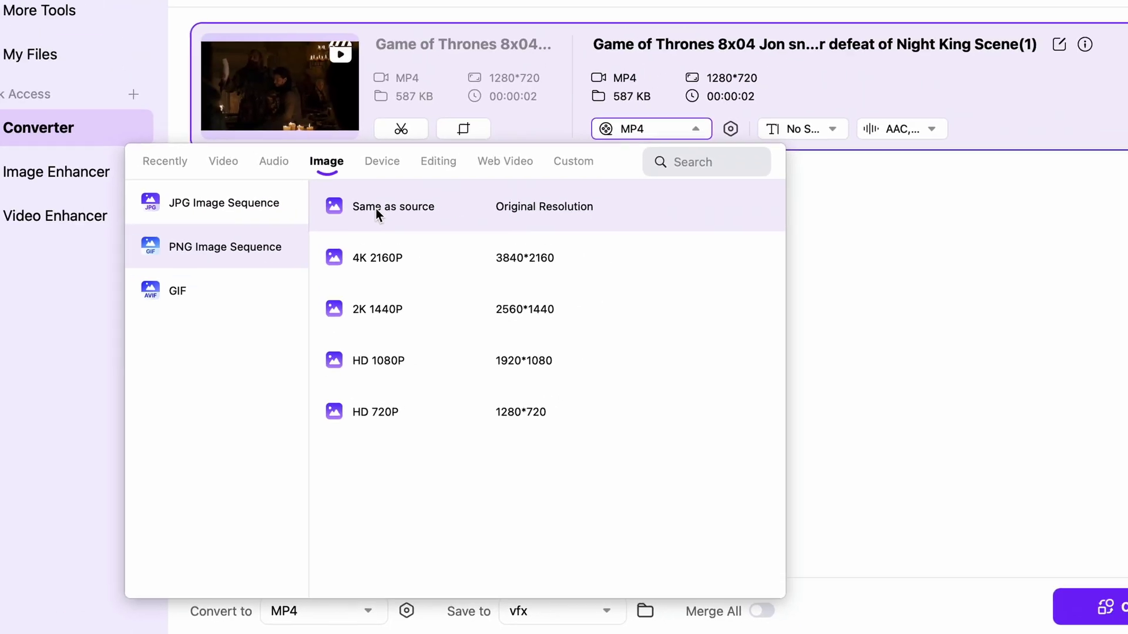
left_click(387, 98)
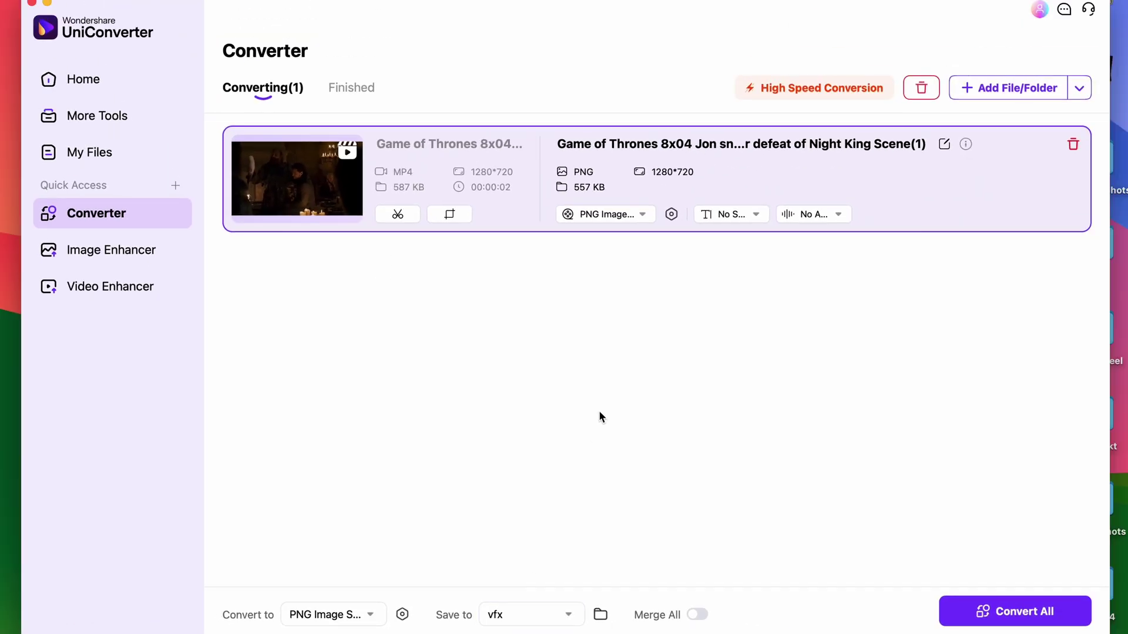
left_click(1015, 611)
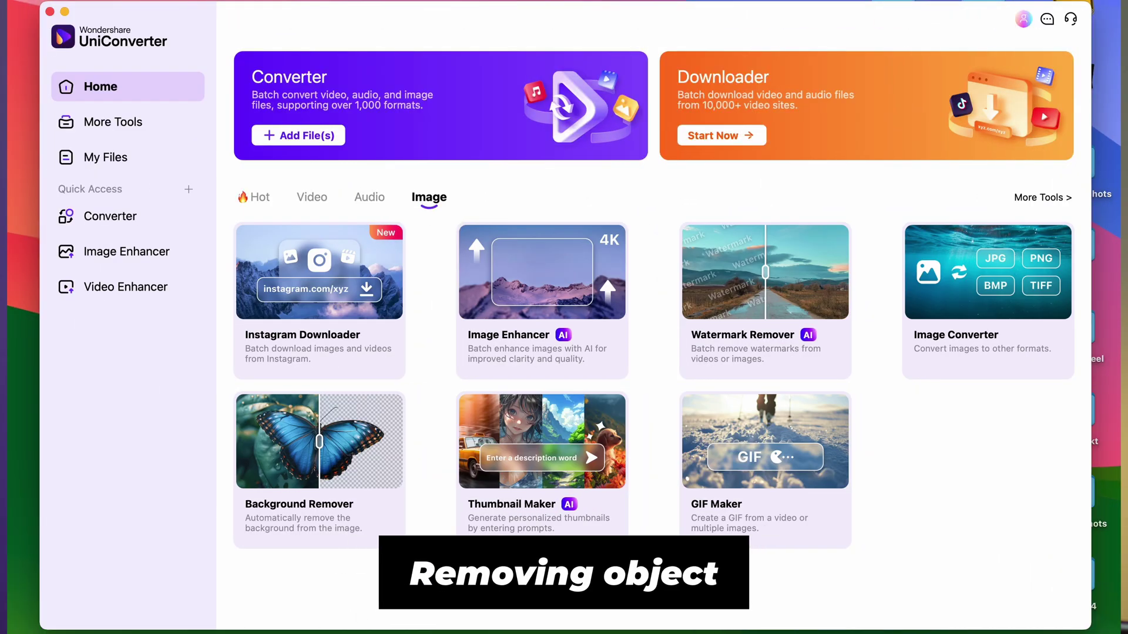
left_click(758, 289)
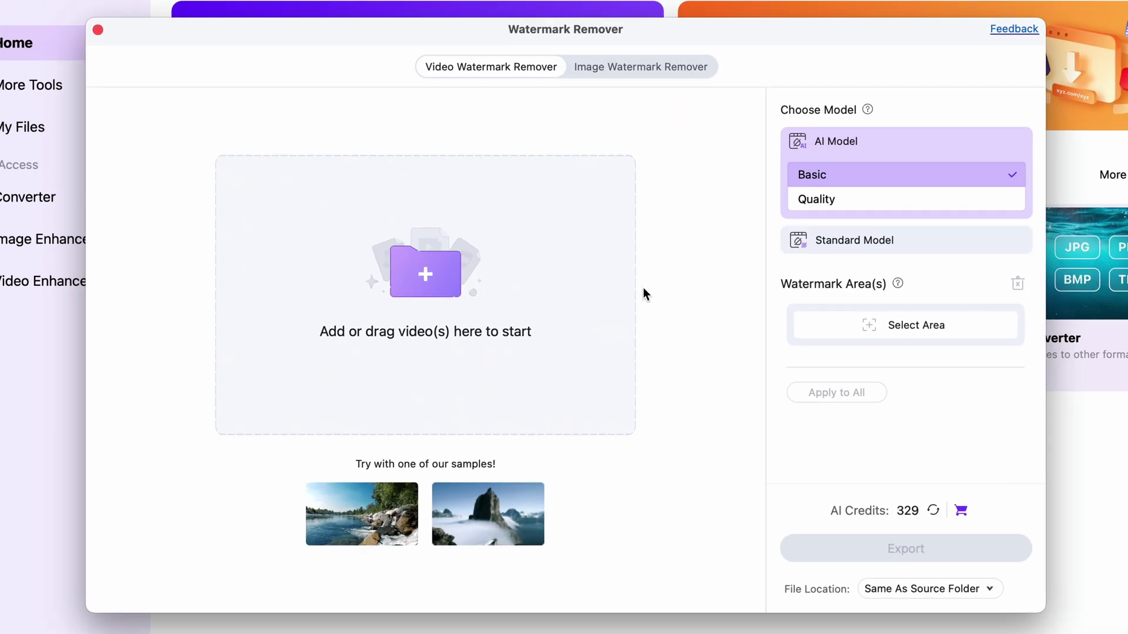
Load all 52 PNG frames into the Image Watermark Remover and zoom in on the bottle.
left_click(635, 59)
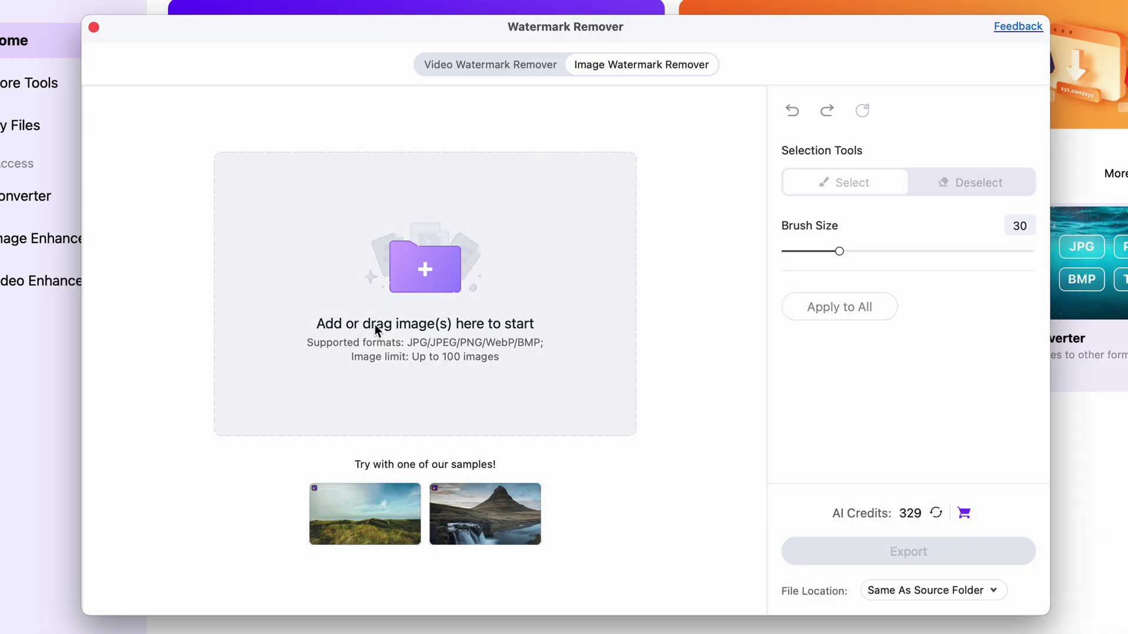
left_click(473, 362)
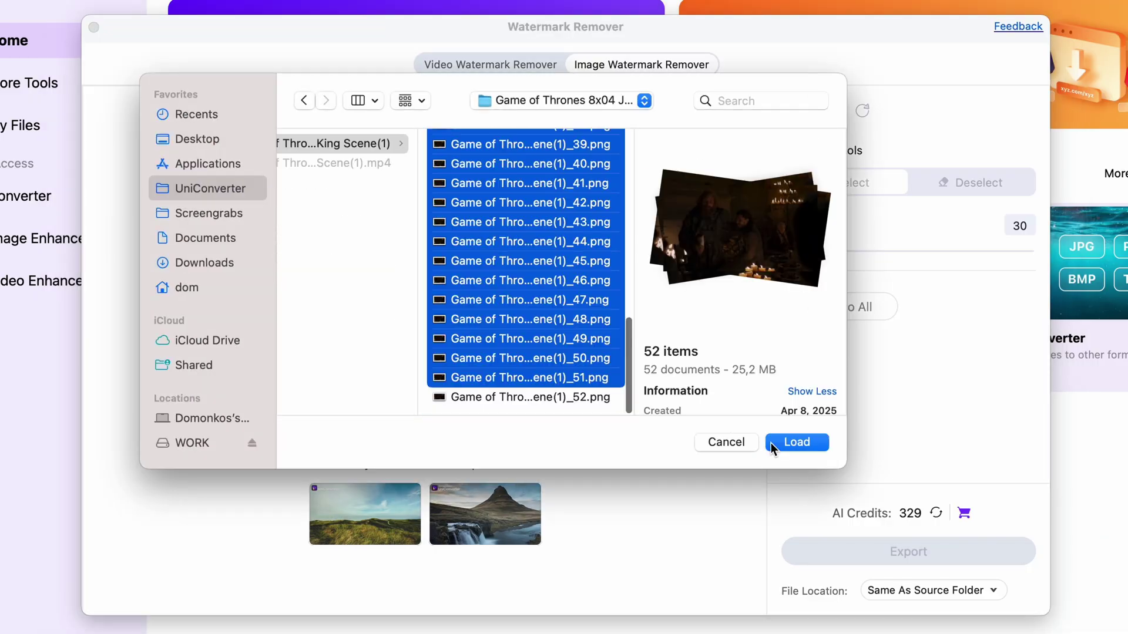
left_click(790, 442)
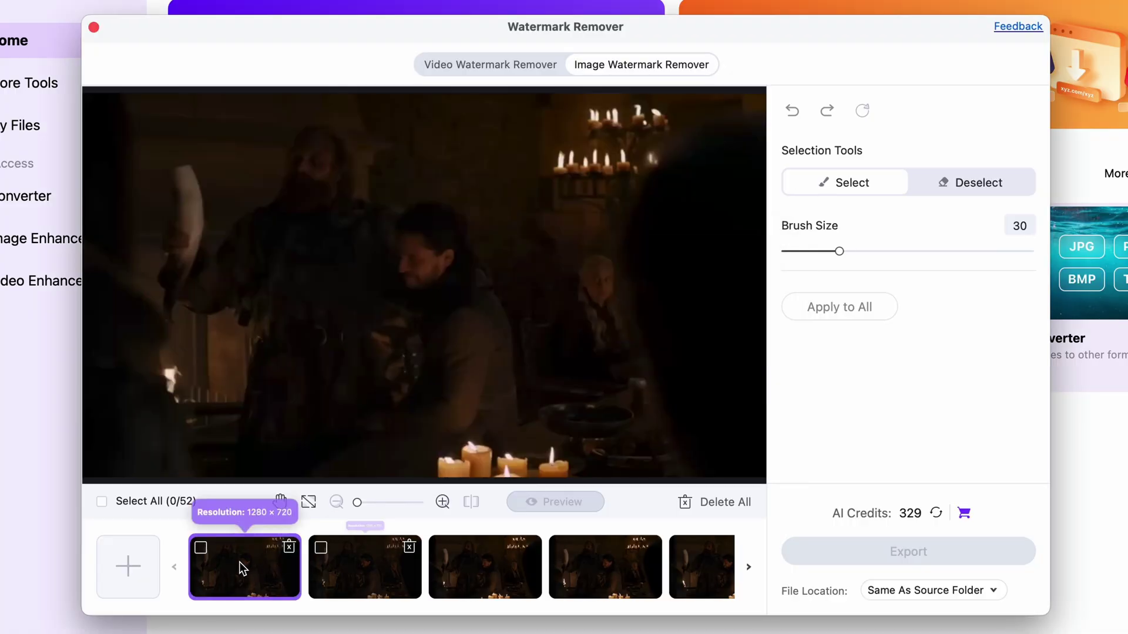
left_click_drag(357, 502, 393, 502)
left_click(279, 501)
left_click_drag(282, 458, 270, 257)
left_click_drag(407, 370, 380, 254)
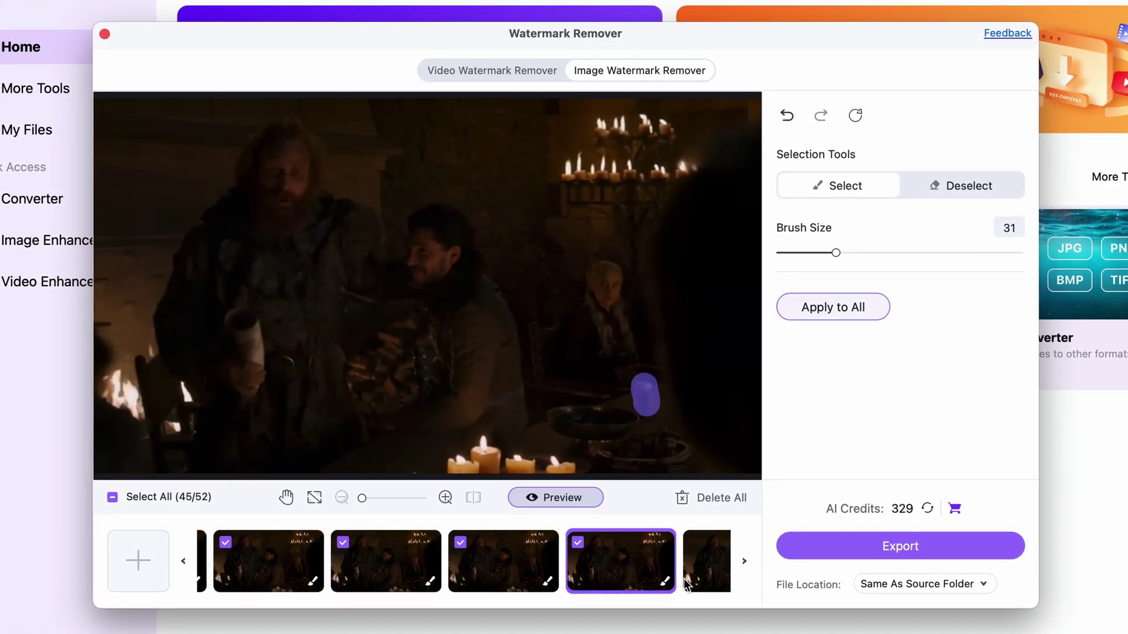
Keep File Location as Same As Source Folder and export the cleaned frames.
left_click(954, 585)
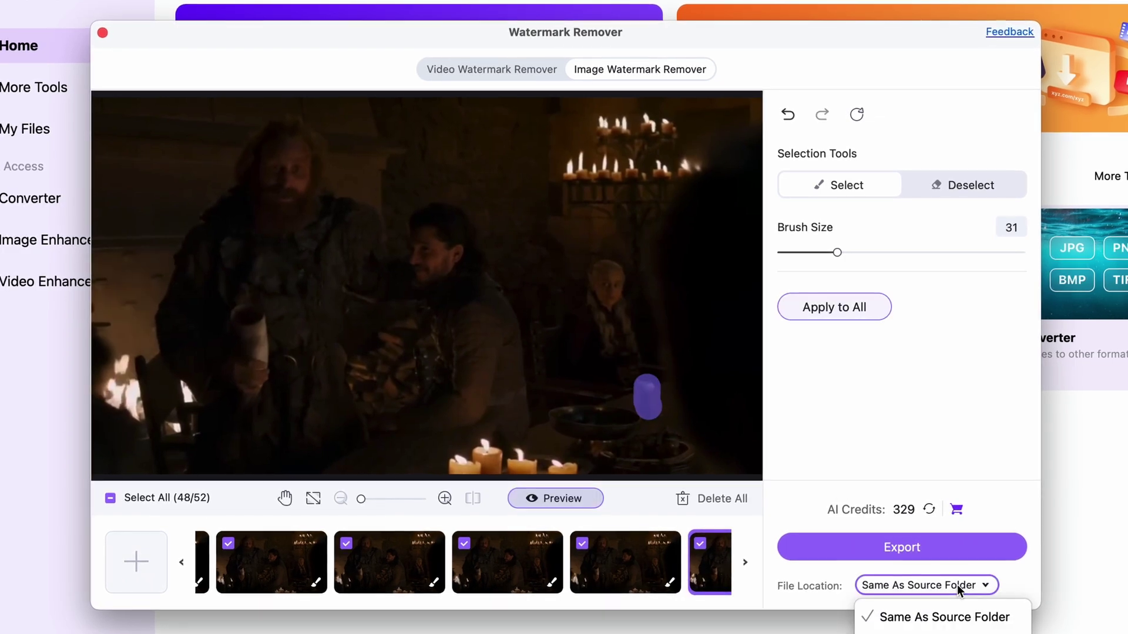
left_click(916, 629)
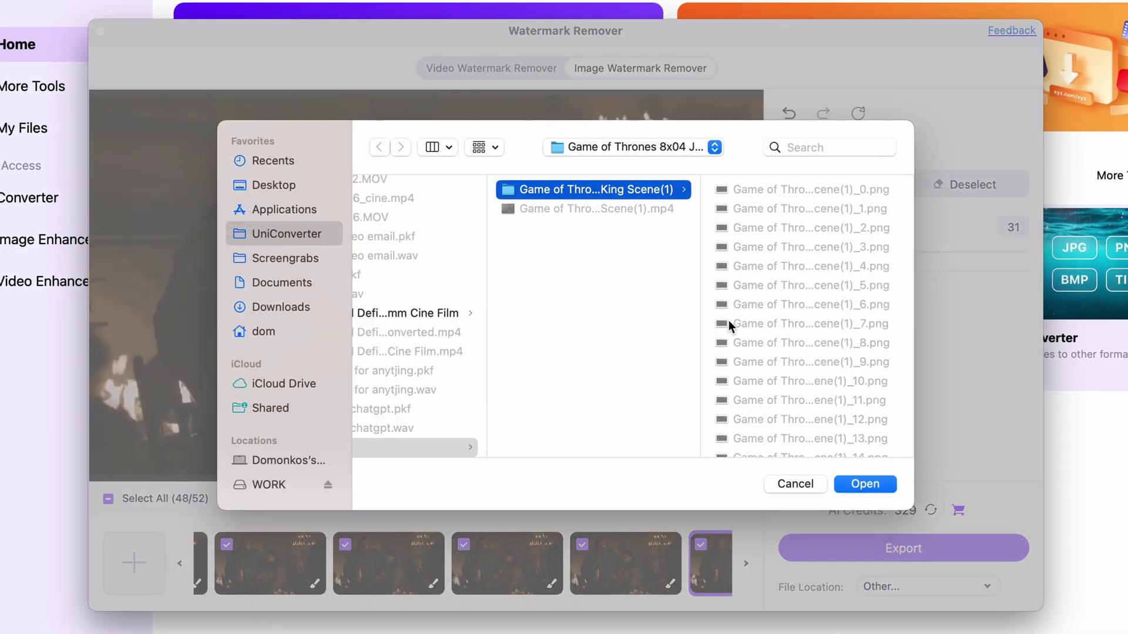
scroll(552, 285, "left", 3)
scroll(545, 289, "left", 1)
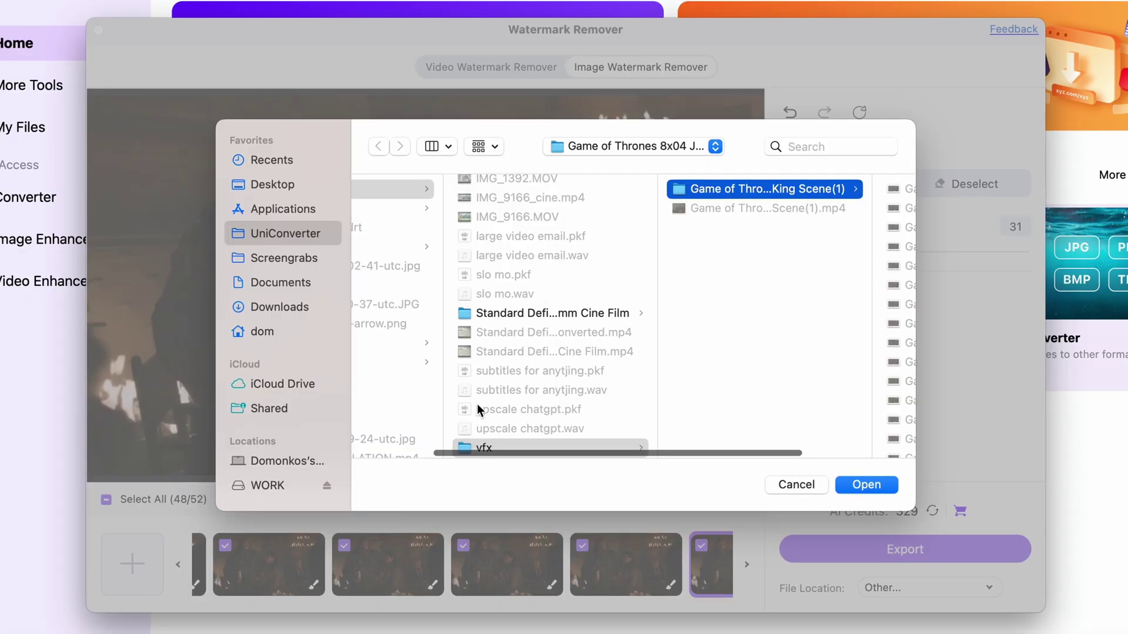
scroll(537, 355, "down", 3)
key("Escape")
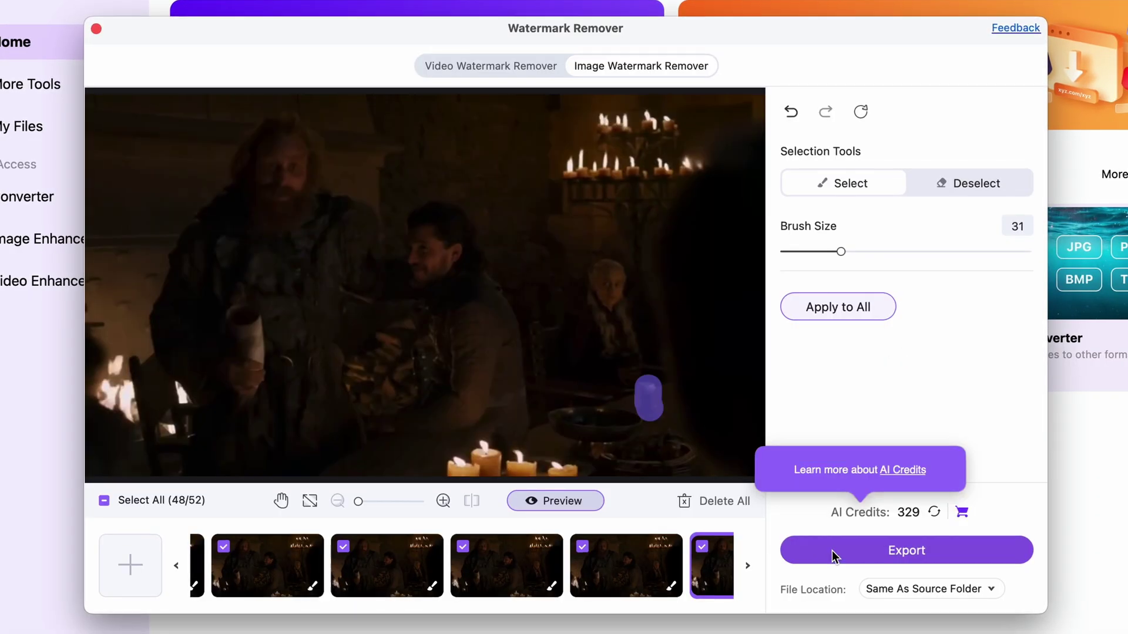
left_click(912, 552)
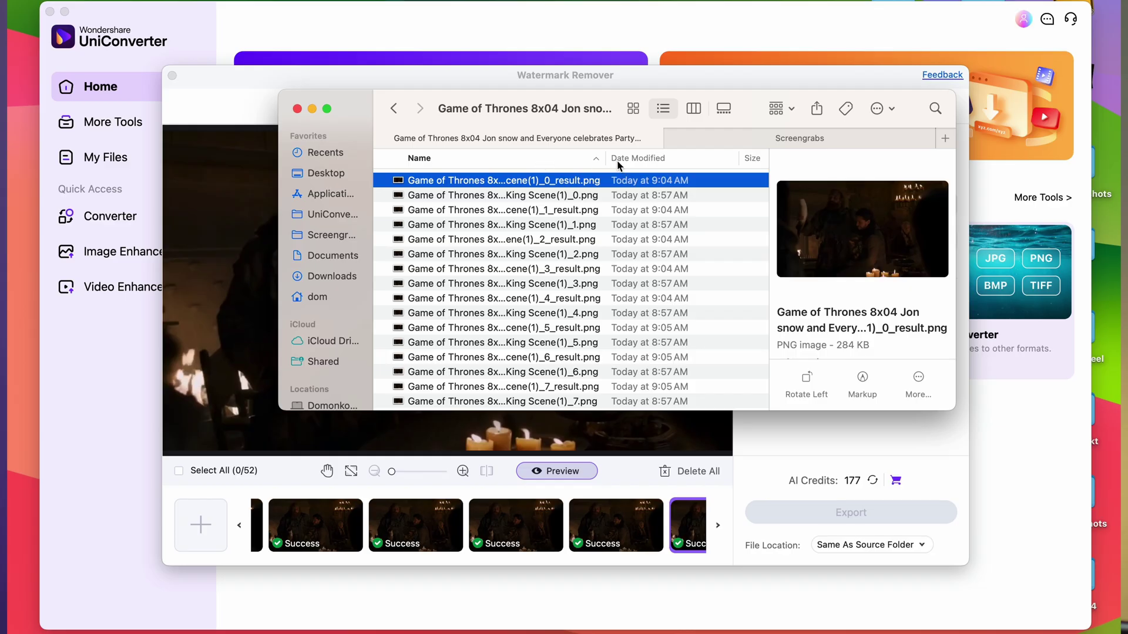
Load the first 20 _result PNG frames into GIF Maker's Photos to GIF.
left_click(626, 158)
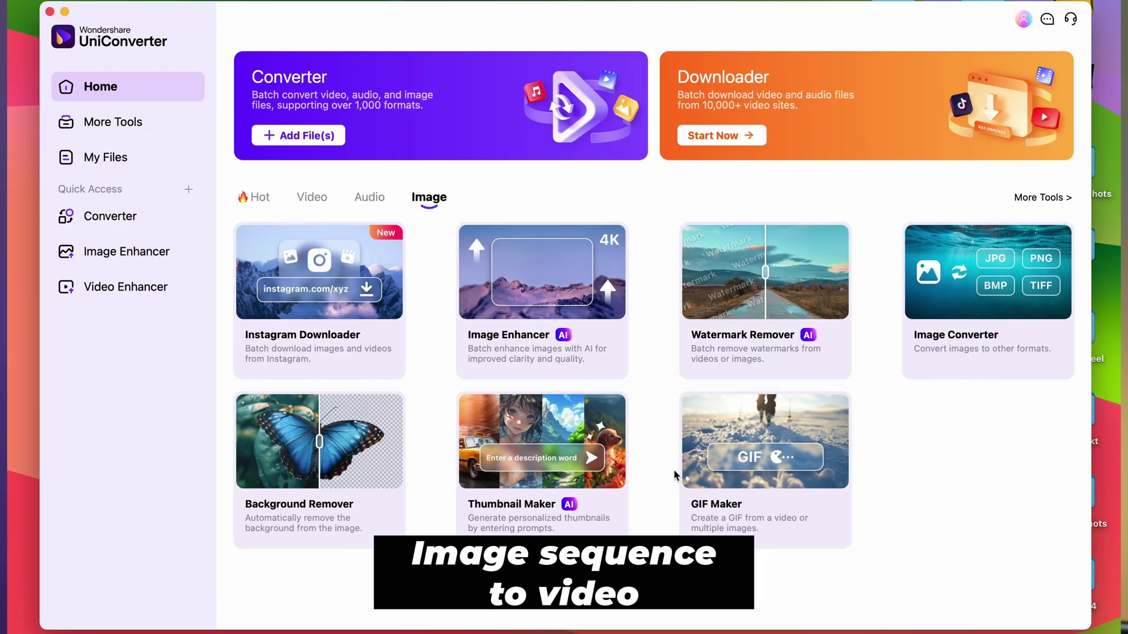
left_click(779, 431)
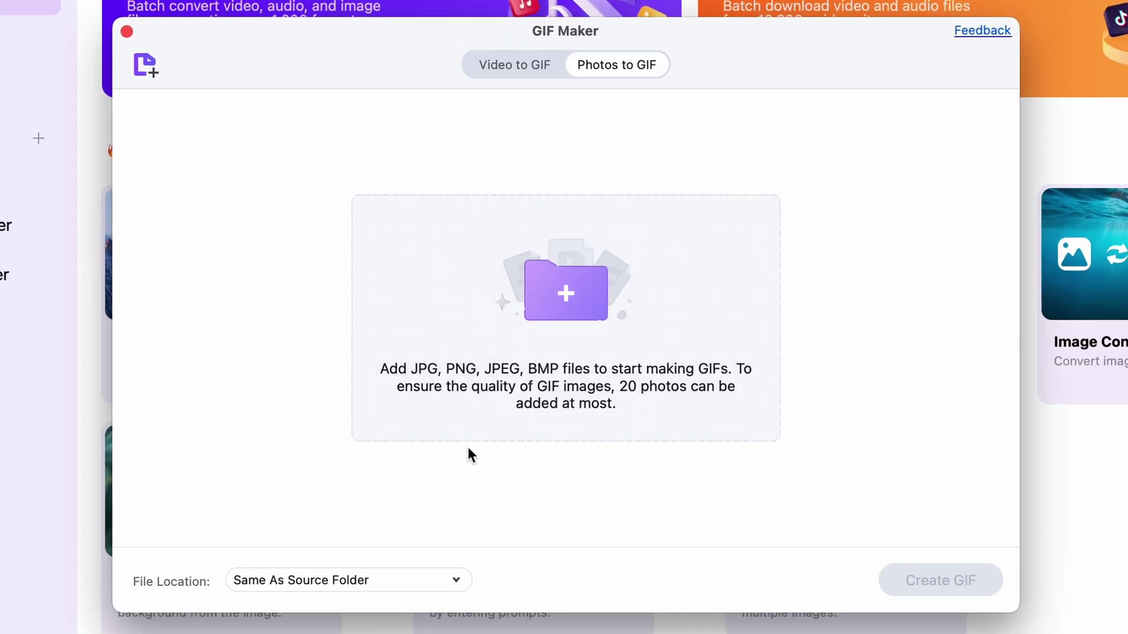
left_click(570, 247)
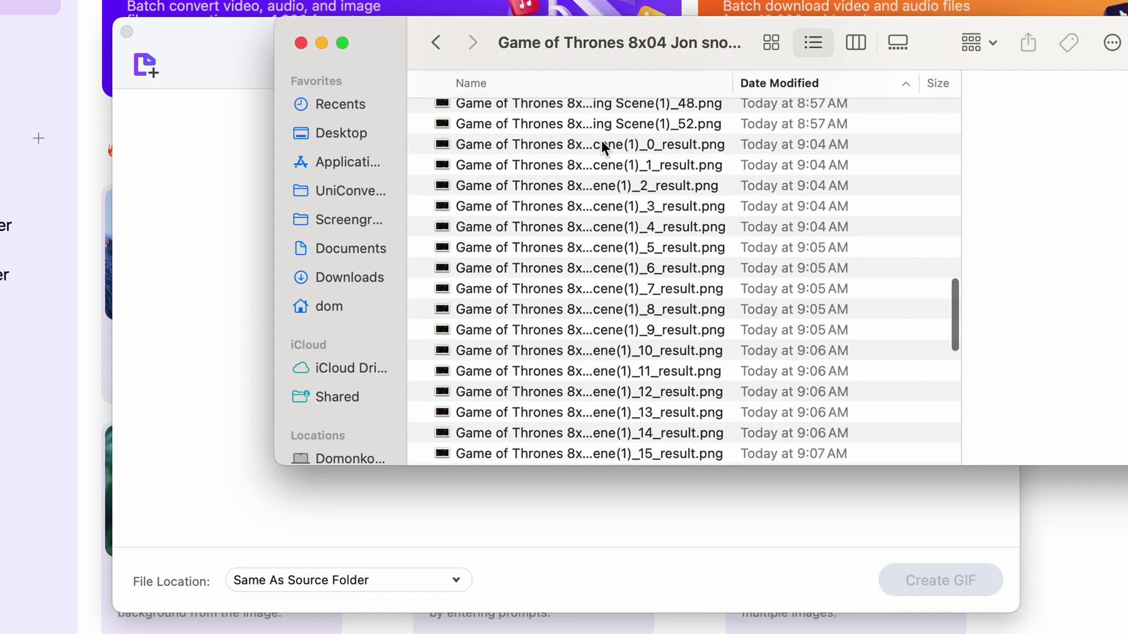
left_click(626, 148)
scroll(650, 369, "down", 5)
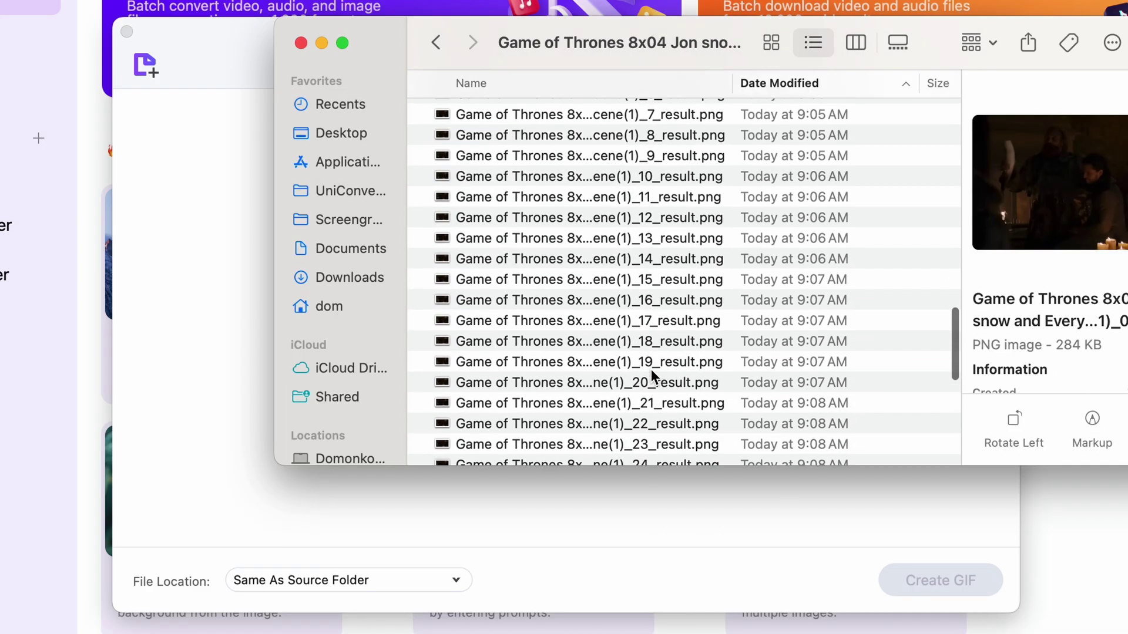
left_click(656, 356, "shift")
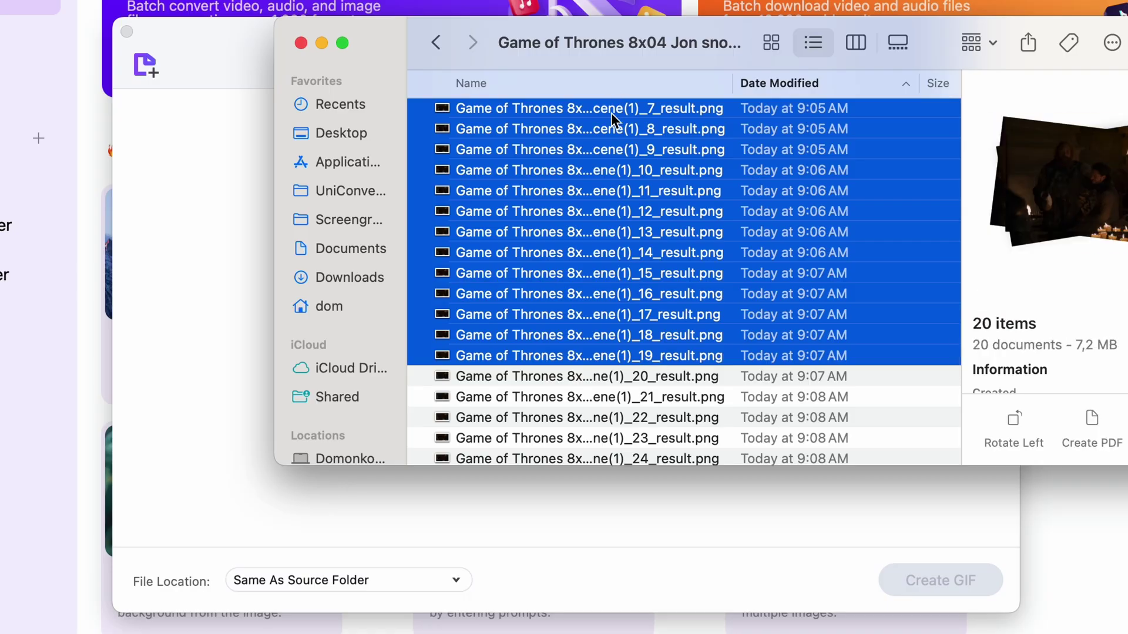
left_click_drag(603, 207, 217, 301)
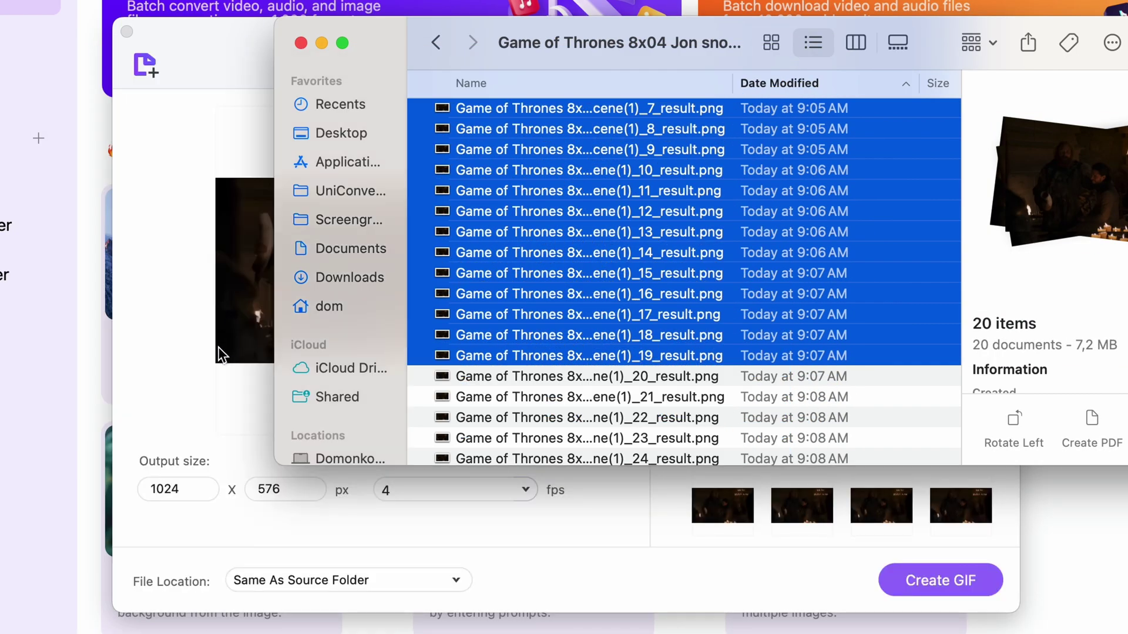
Create a 24 fps GIF from the loaded frames.
left_click(209, 376)
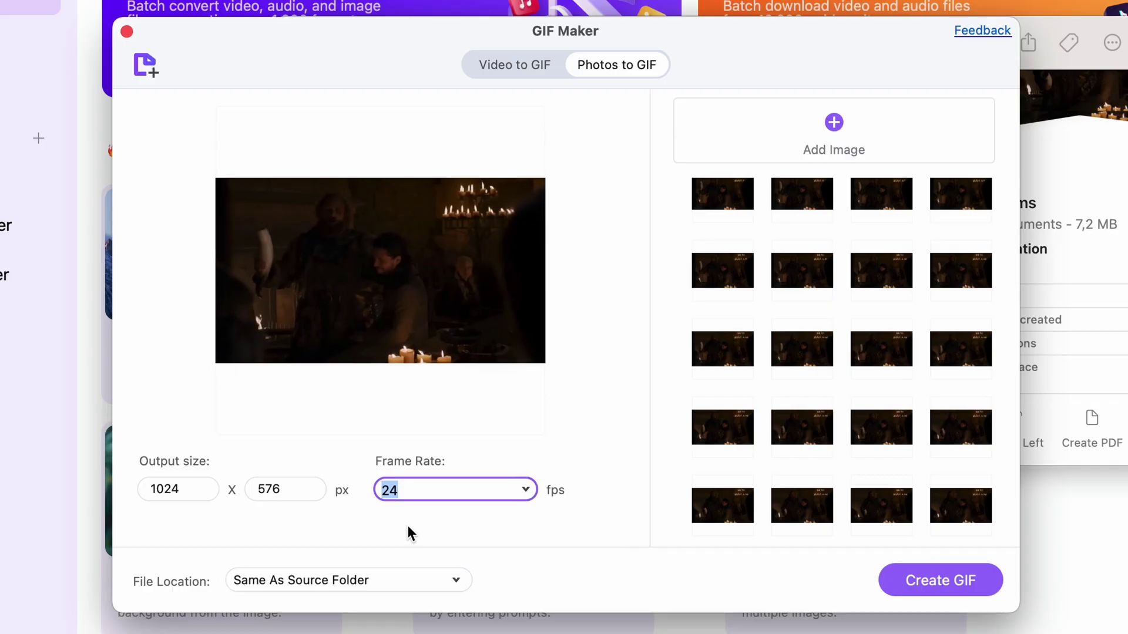
left_click(927, 583)
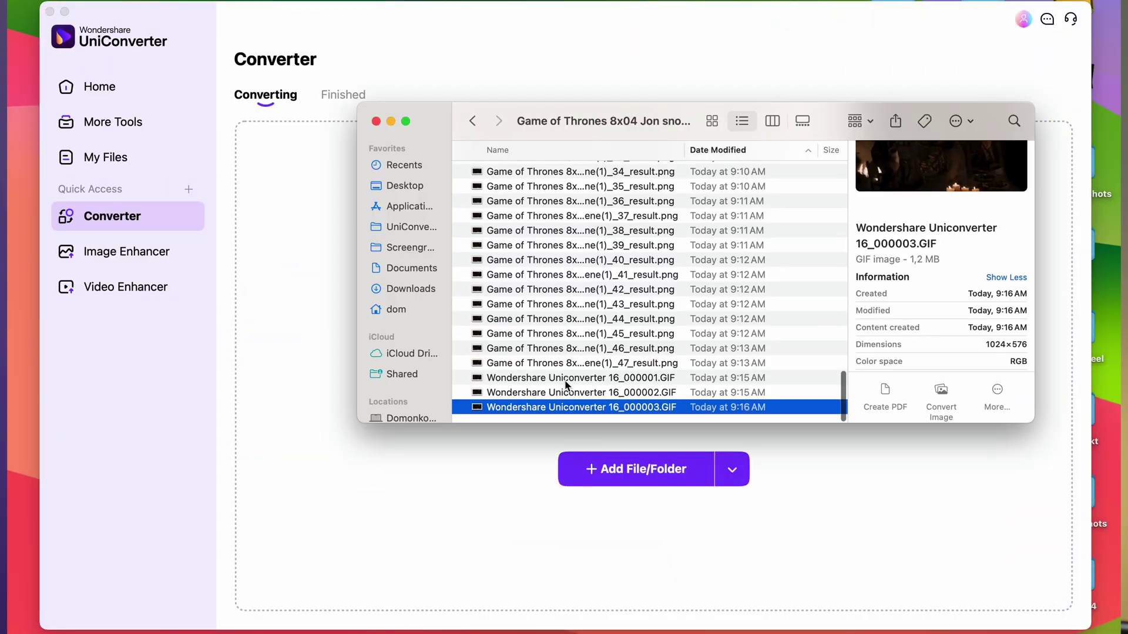
left_click(596, 382)
Add the three GIFs to the Converter with Video > MP4 as the output format.
left_click_drag(596, 409, 402, 509)
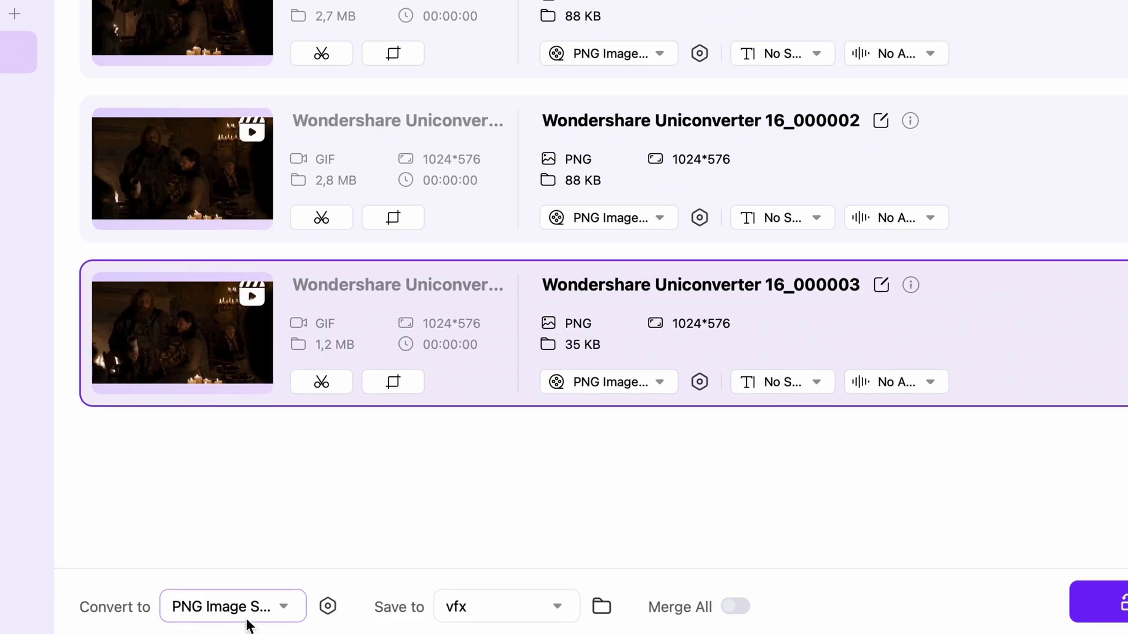
left_click(376, 604)
left_click(280, 85)
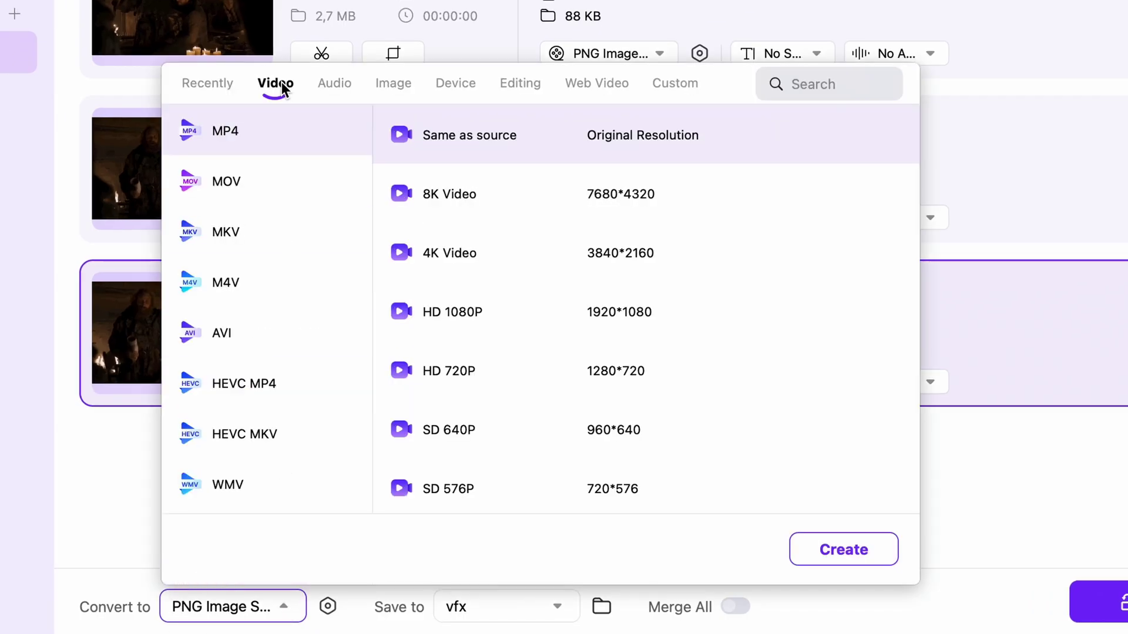
left_click(291, 133)
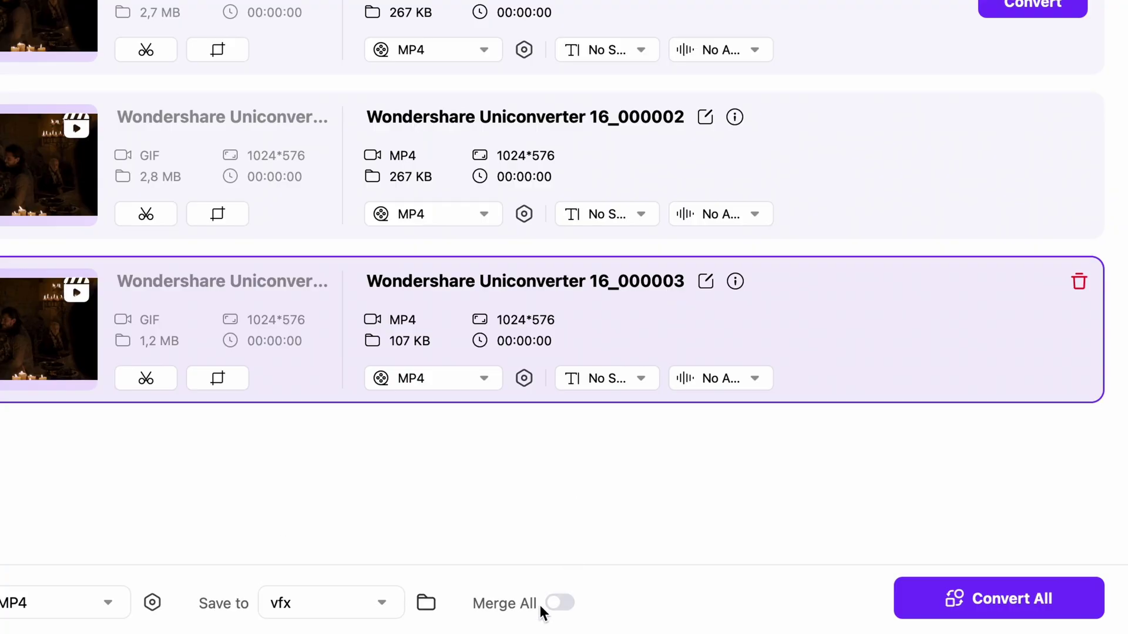
Turn on Merge All and convert the GIFs into one MP4.
left_click(558, 603)
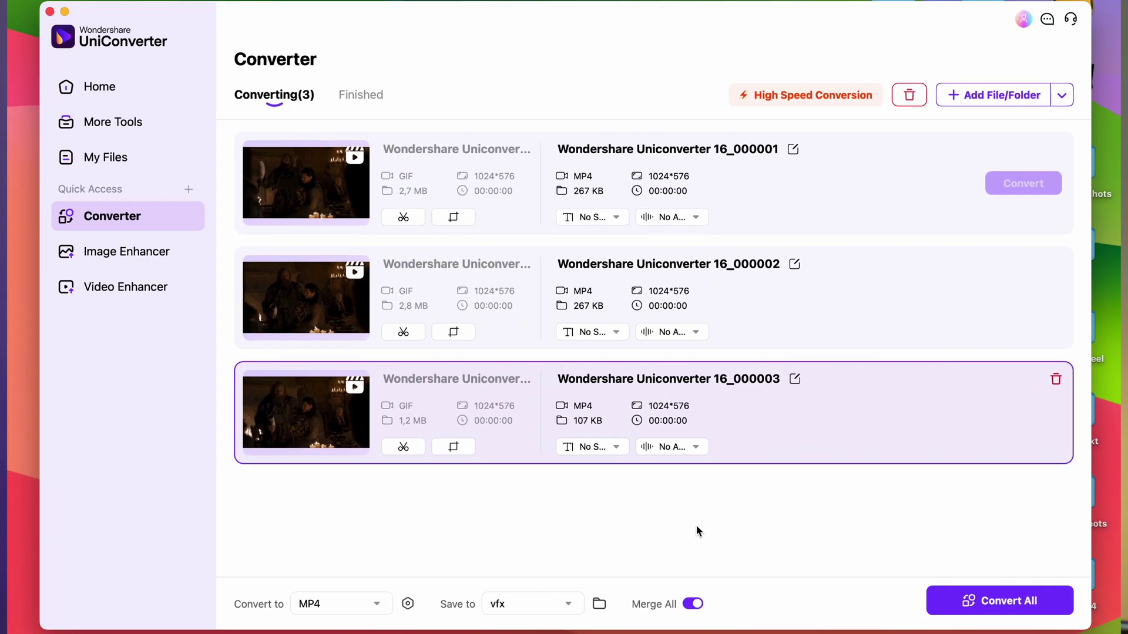
left_click(988, 607)
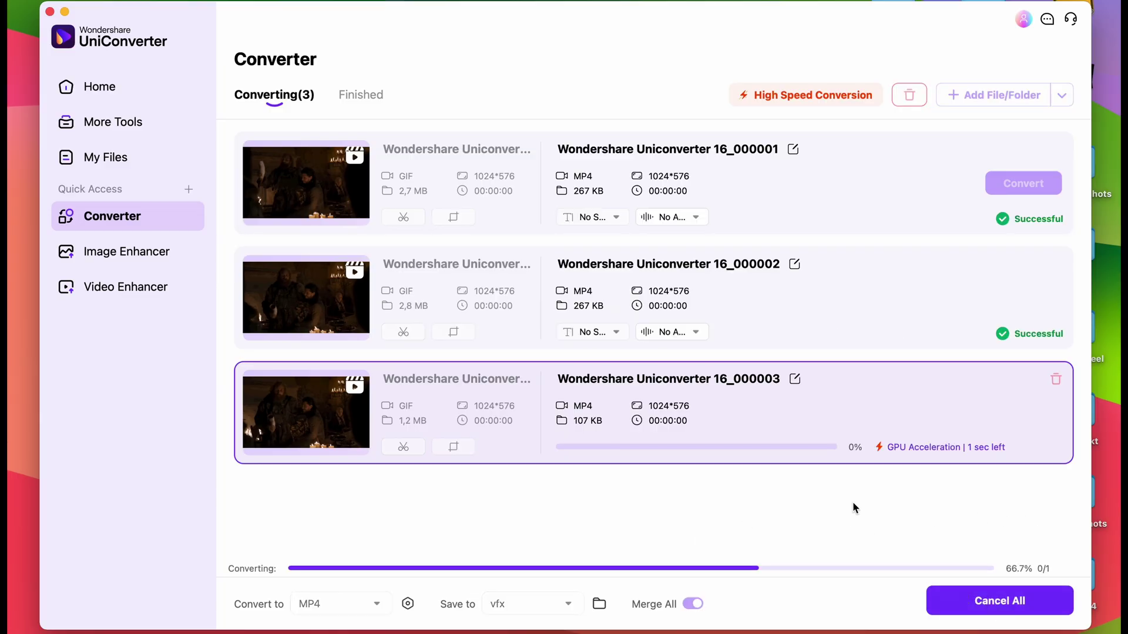
left_click(138, 620)
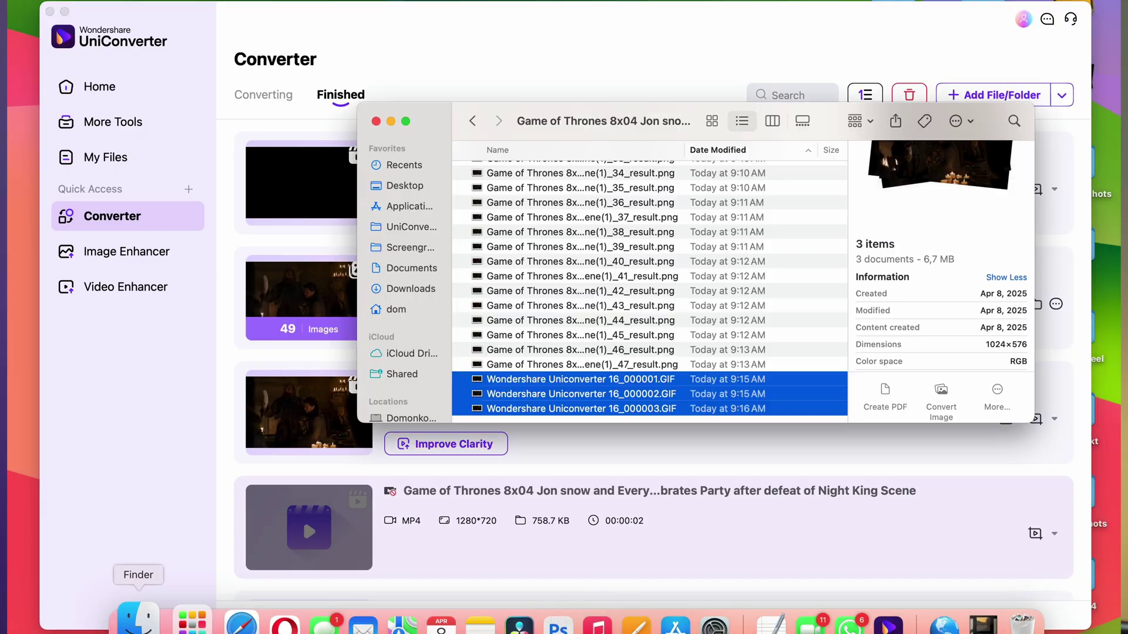
scroll(649, 282, "up", 5)
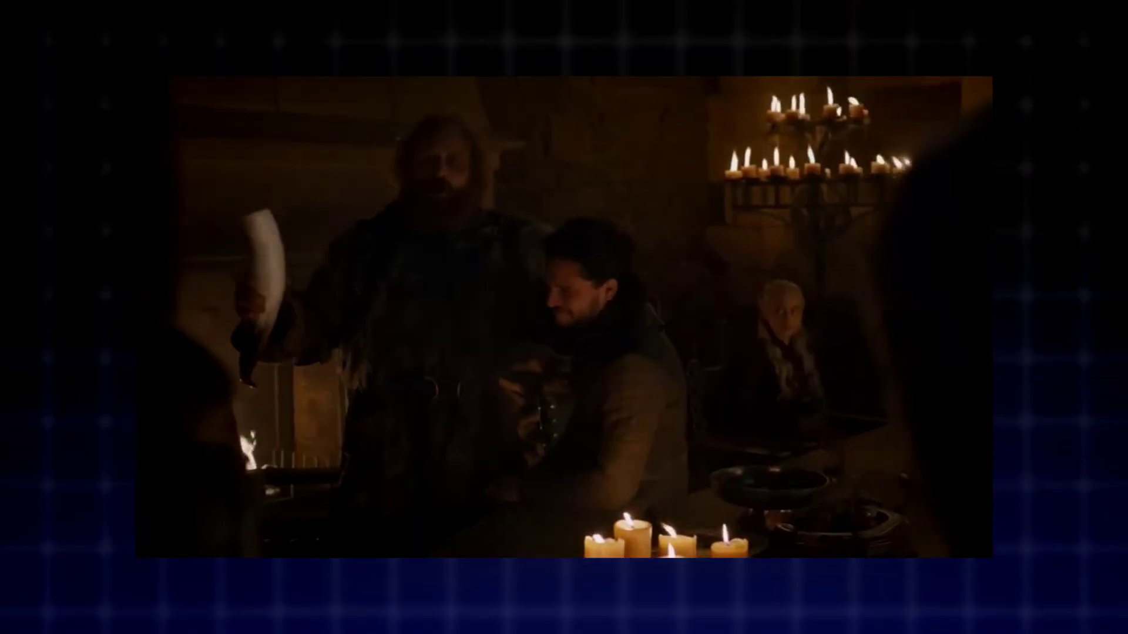